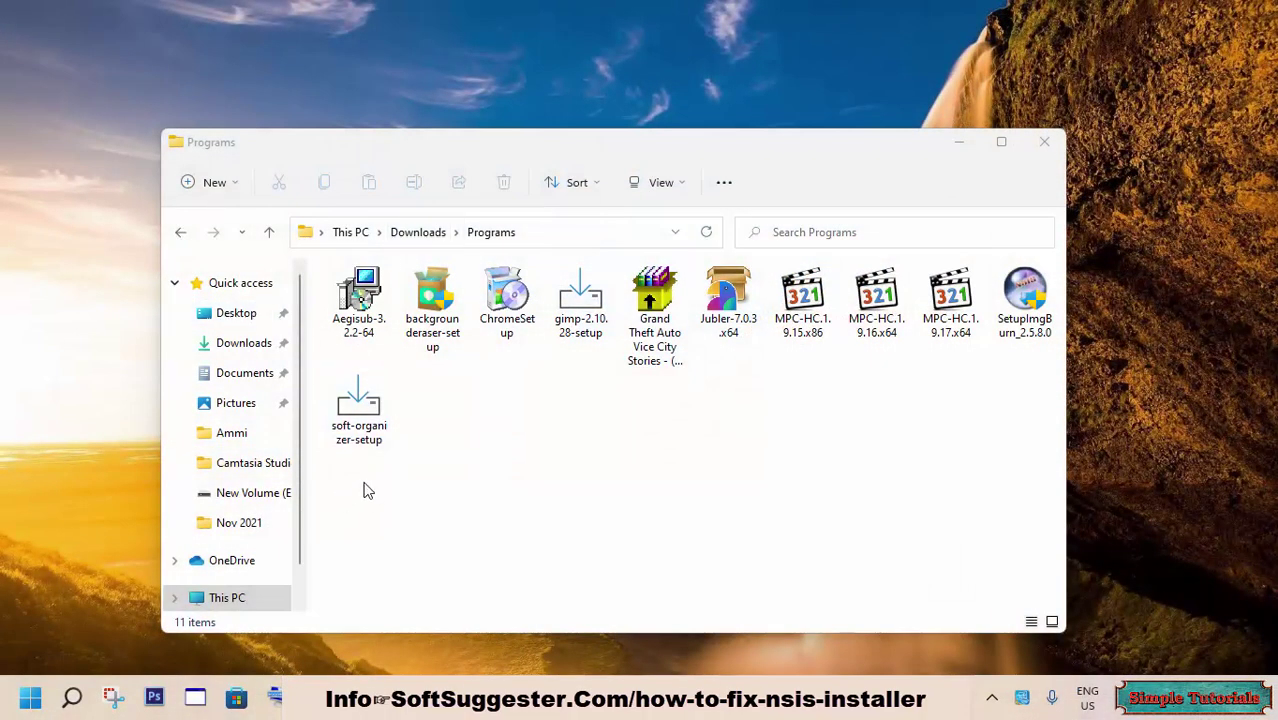
Step: Rename the soft-organizer-setup file in the Programs folder to soft-organizer-setup.exe
click(386, 419)
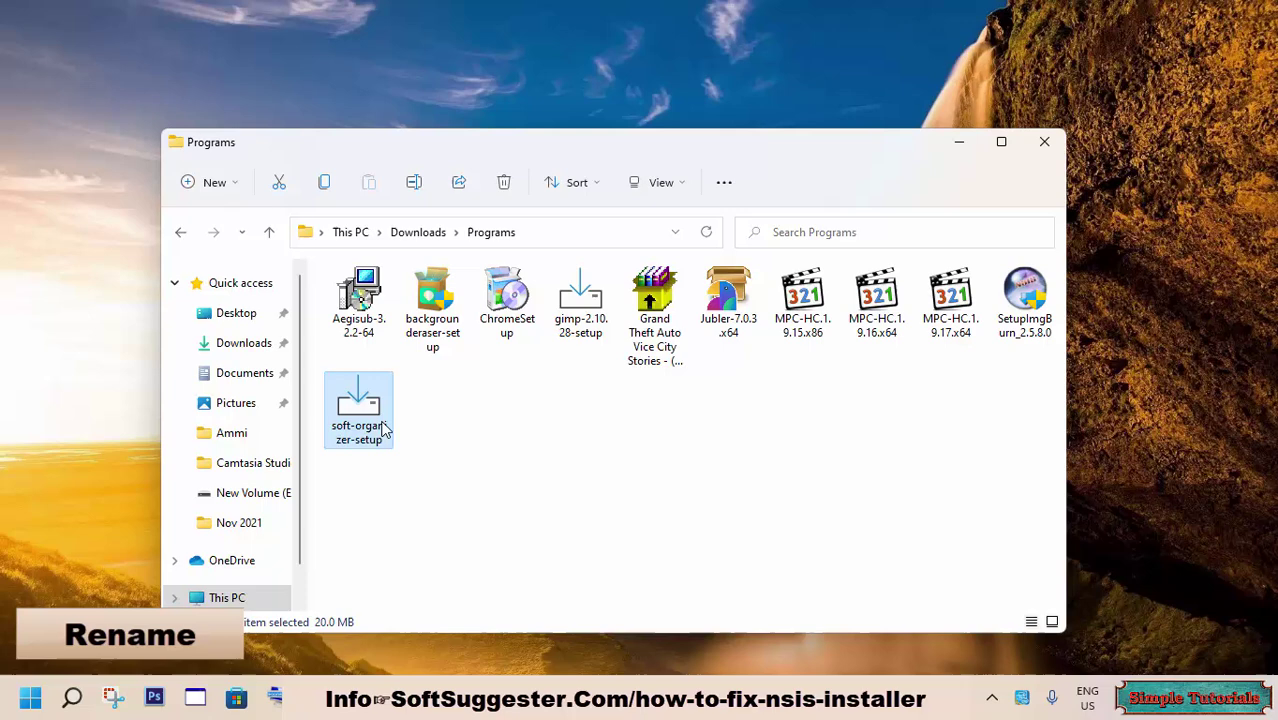
key(F2)
click(380, 440)
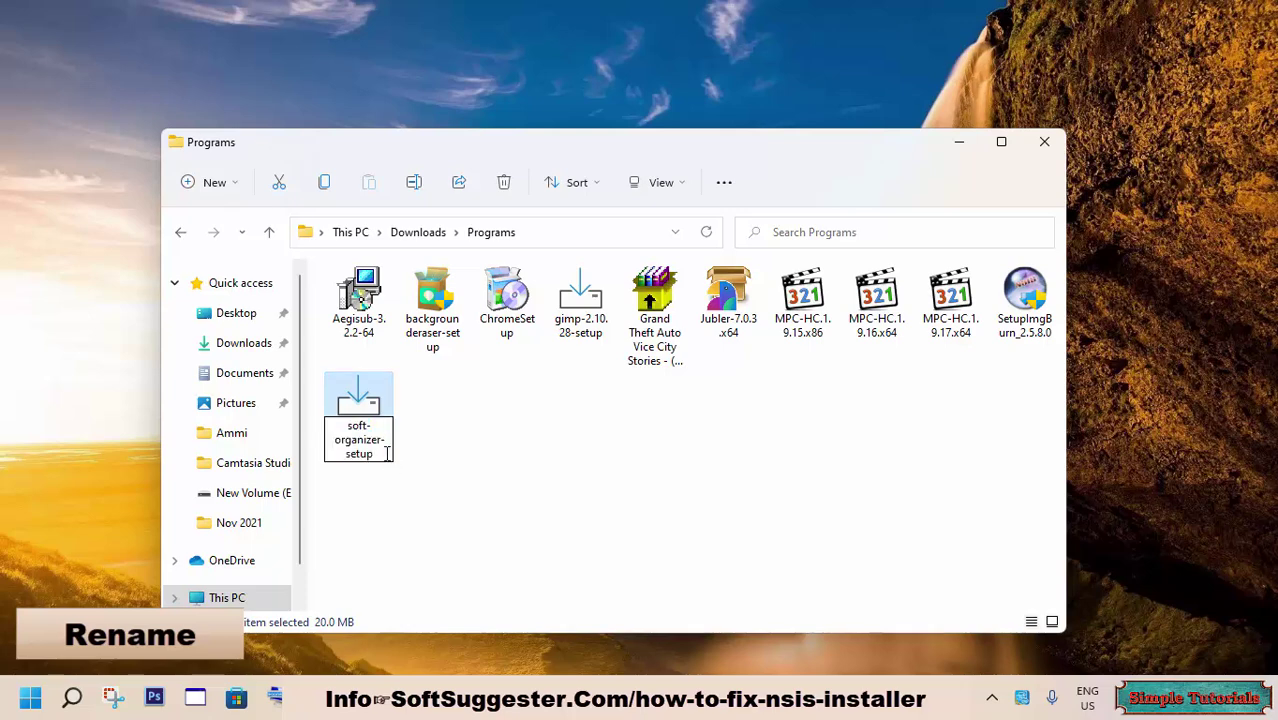
text(.exe)
key(Return)
click(438, 453)
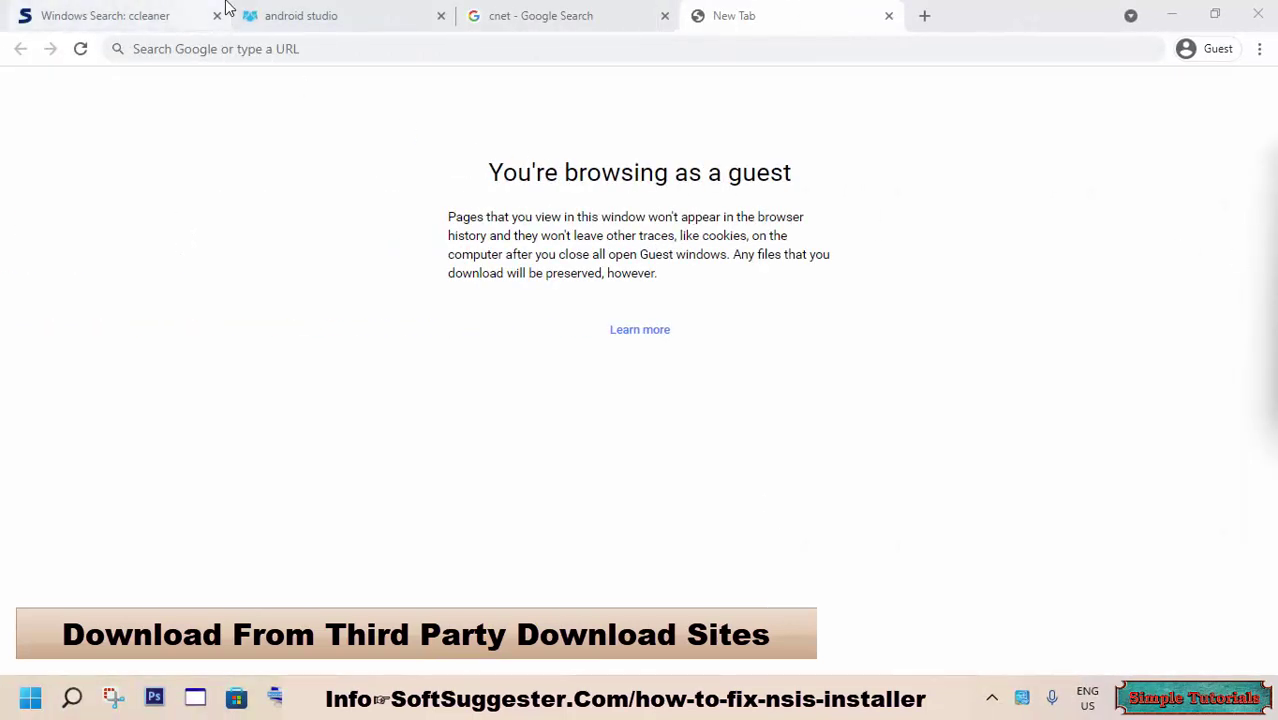
Step: Look through the open third-party download site pages: Softpedia's ccleaner search, FileHippo's android studio search and its address, and the cnet Google search
click(157, 15)
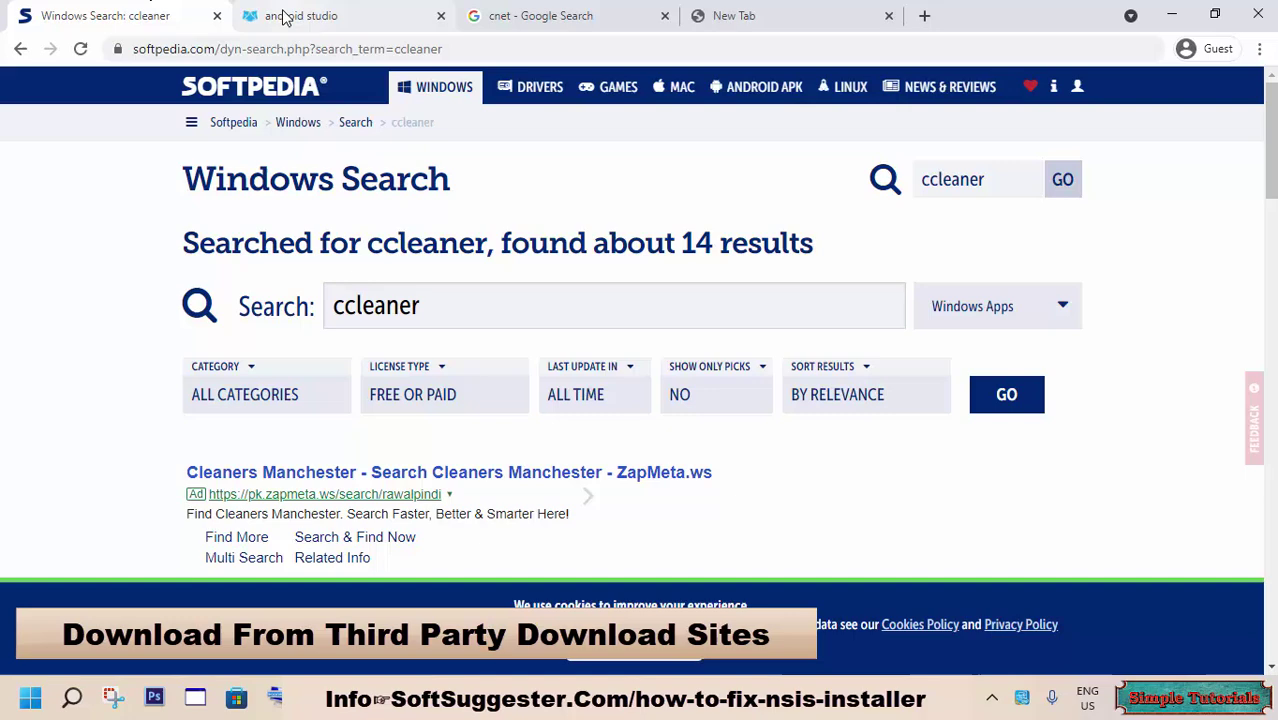
click(368, 10)
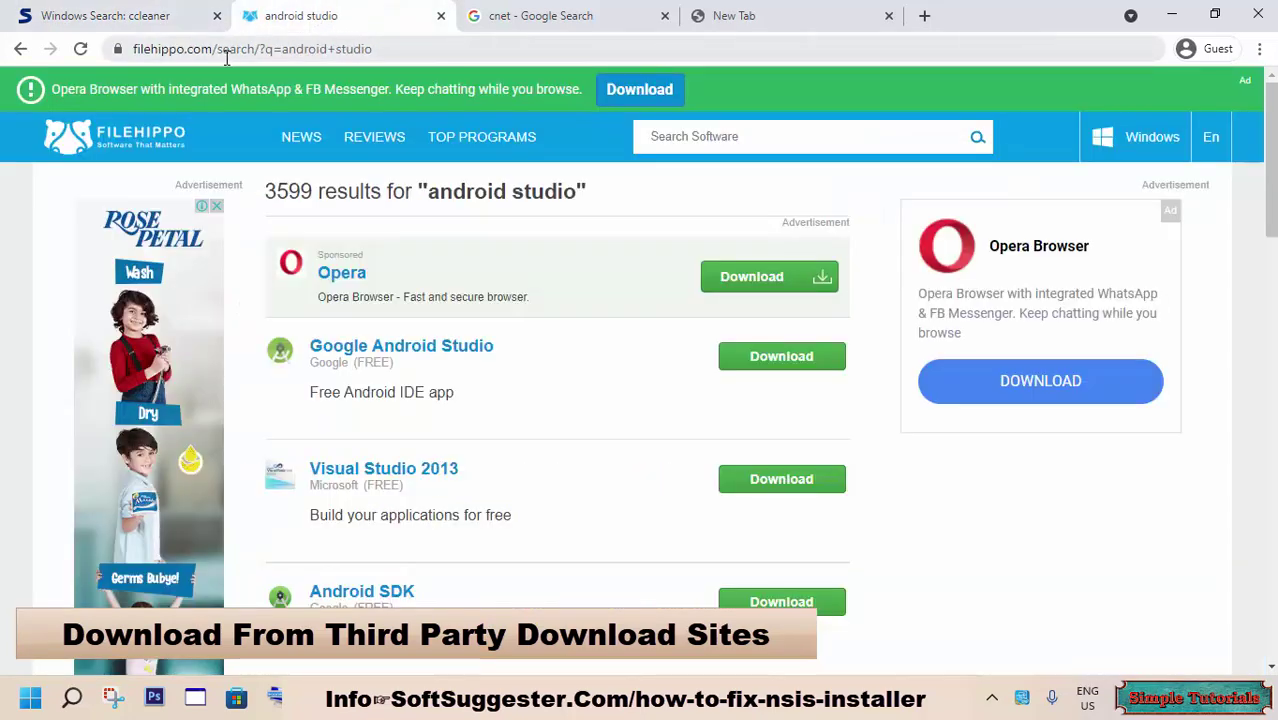
drag(228, 49, 96, 60)
click(632, 8)
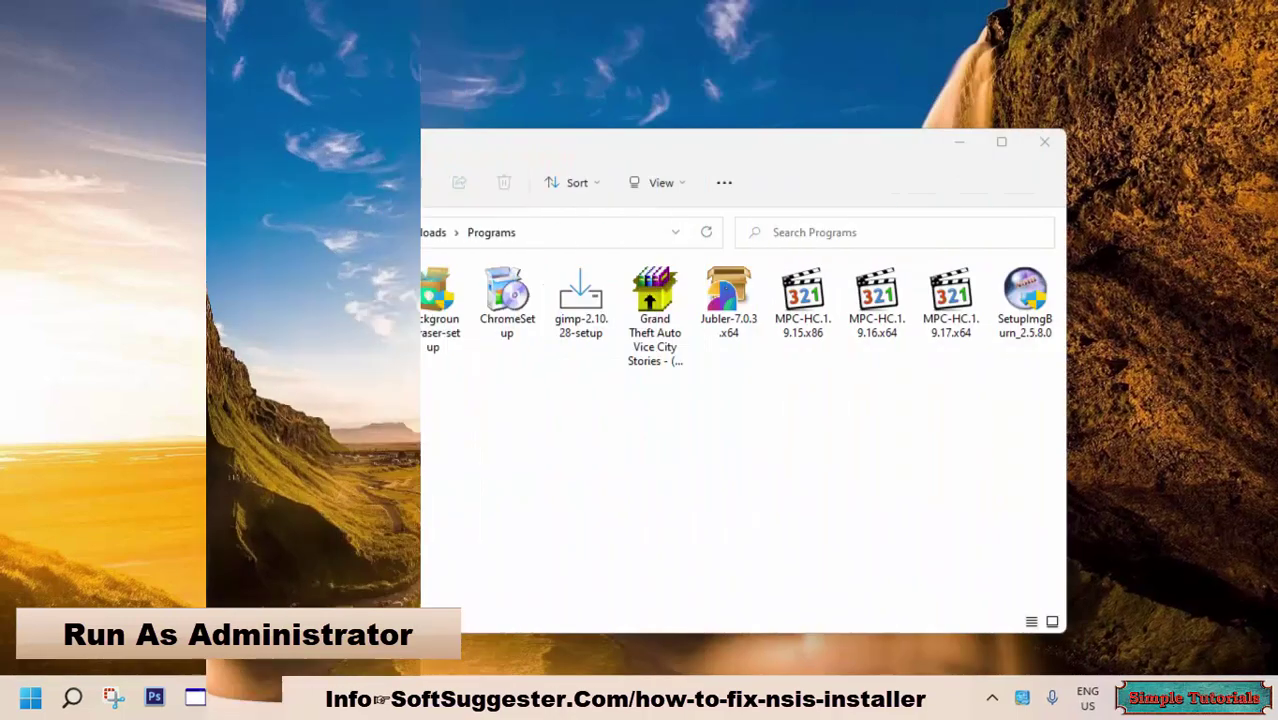
Step: Run the gimp-2.10.28-setup installer as administrator using the extended context options
right_click(587, 291)
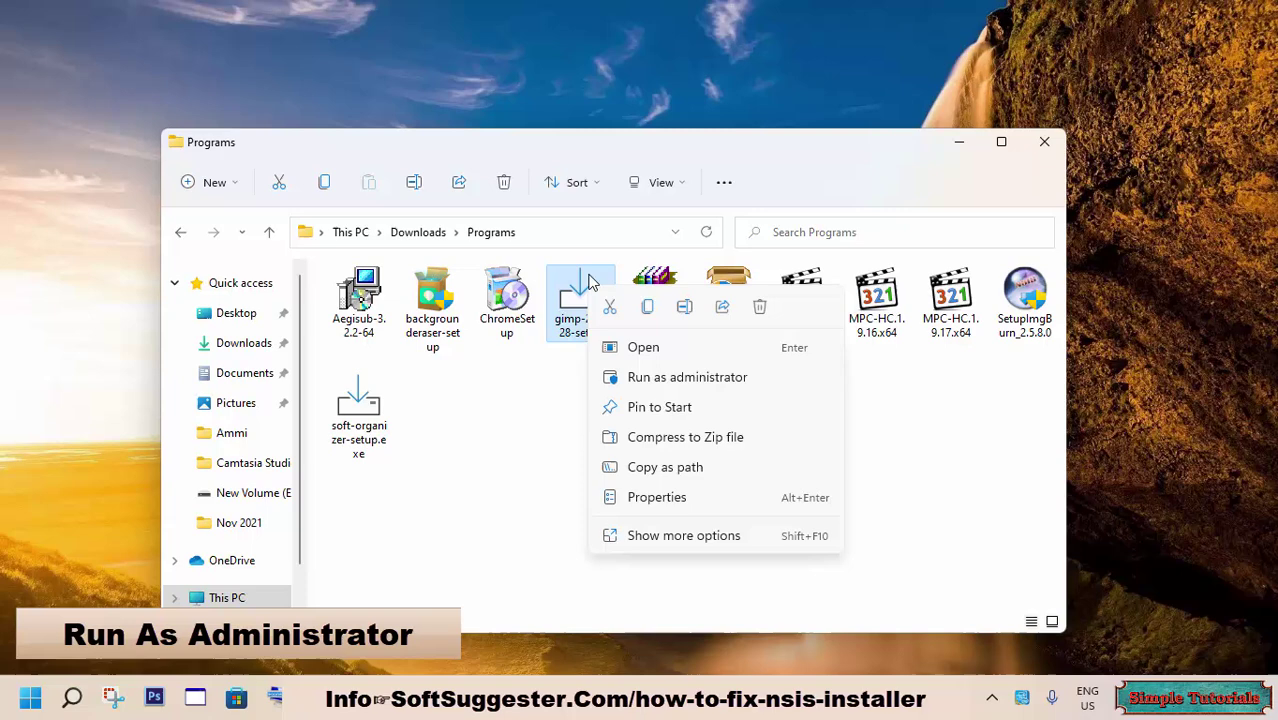
click(785, 535)
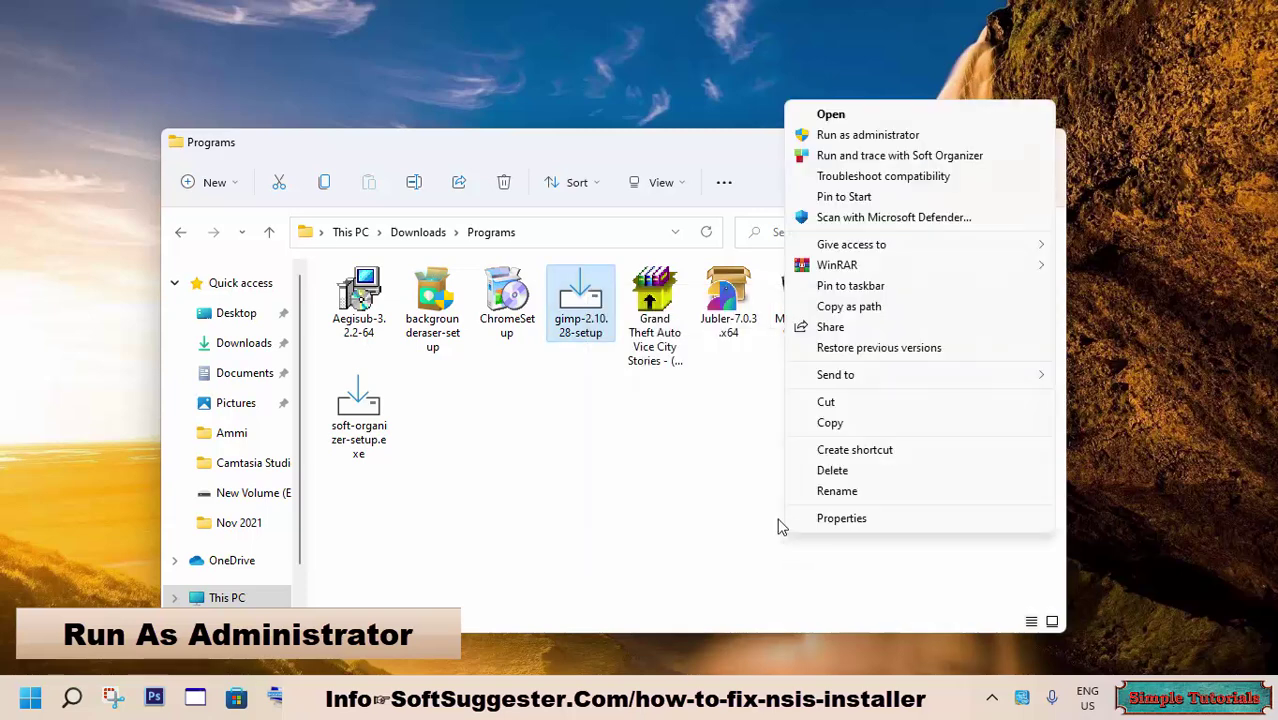
click(930, 134)
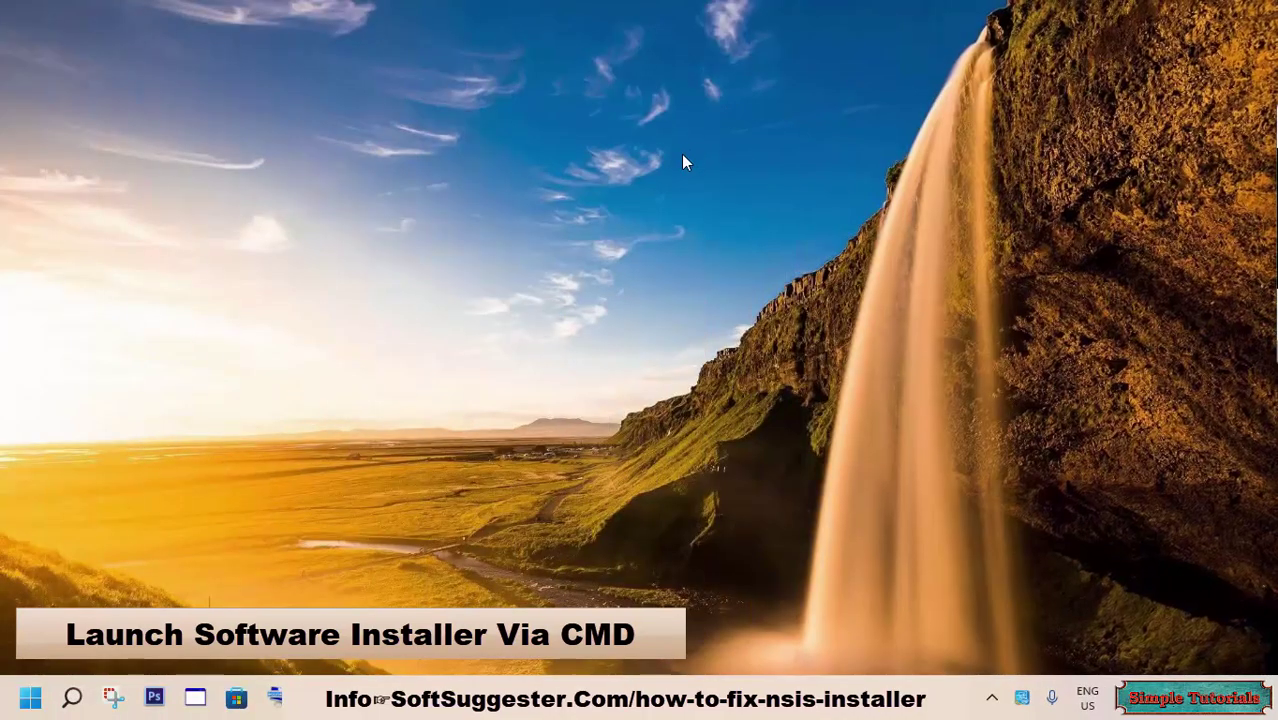
Step: Open Command Prompt and launch the Aegisub-3.2.2-64.exe installer from the Programs folder with the /NCRC switch
key(super)
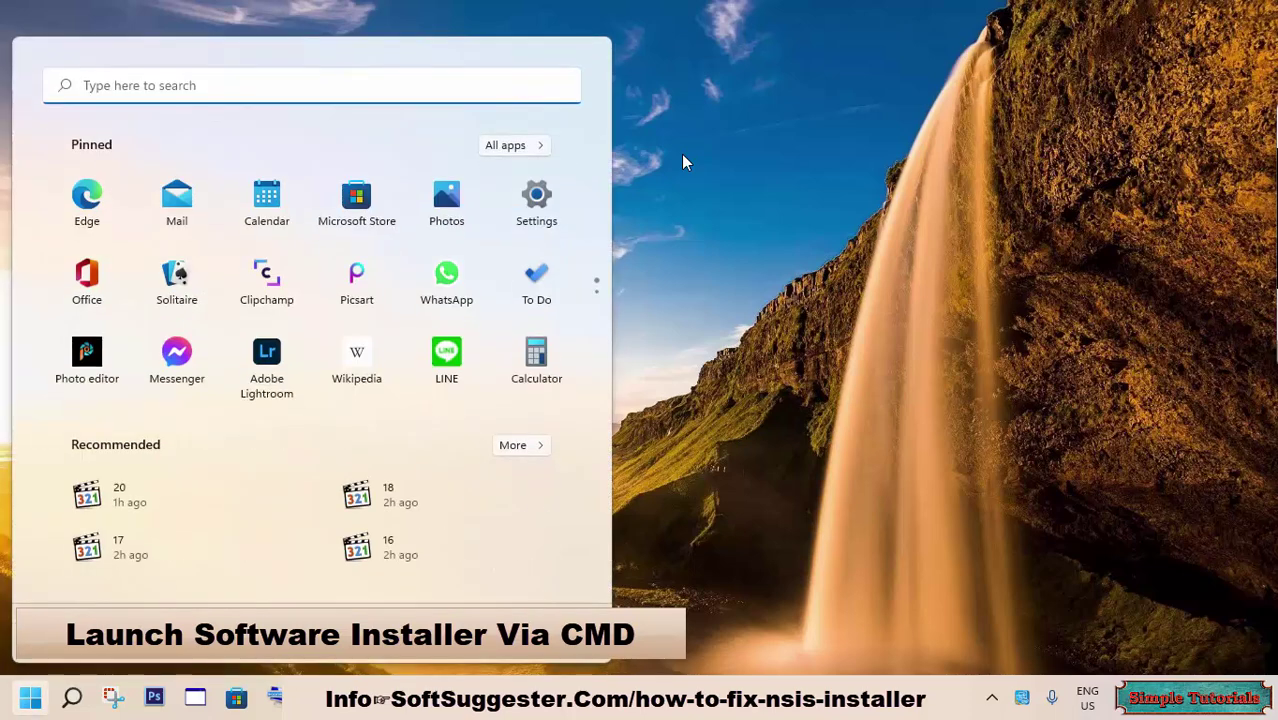
text(cmd)
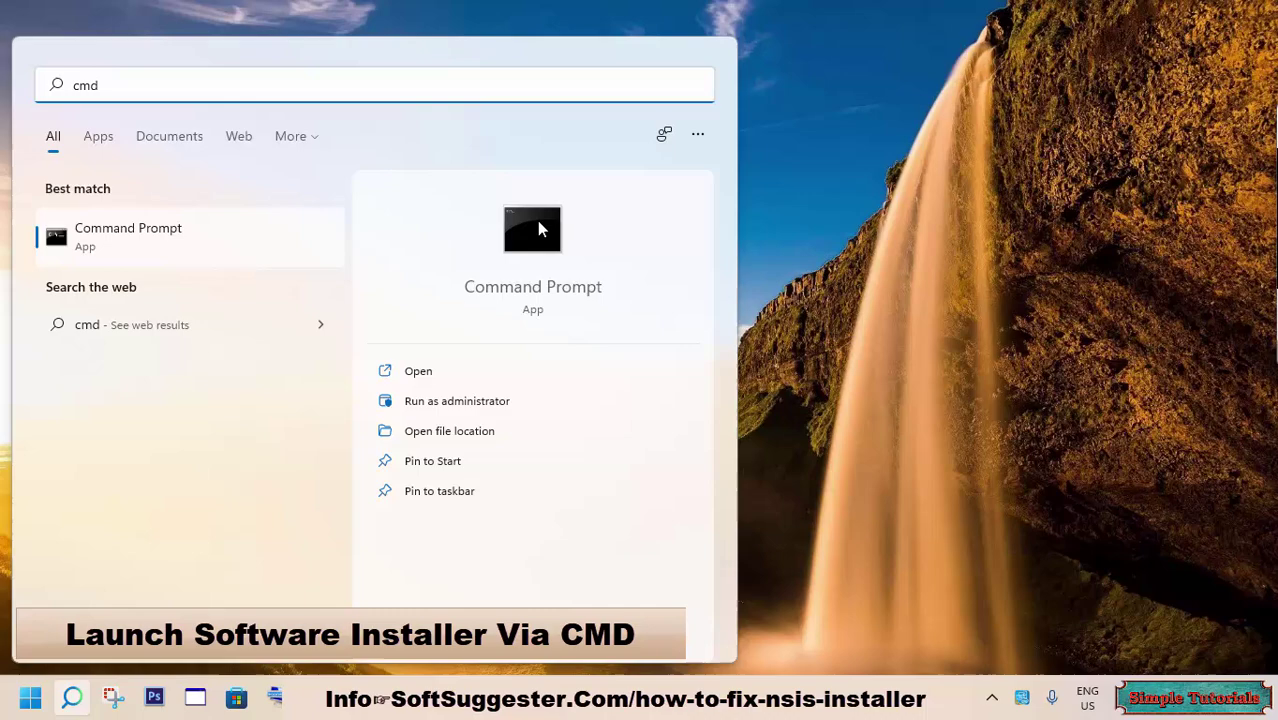
key(Return)
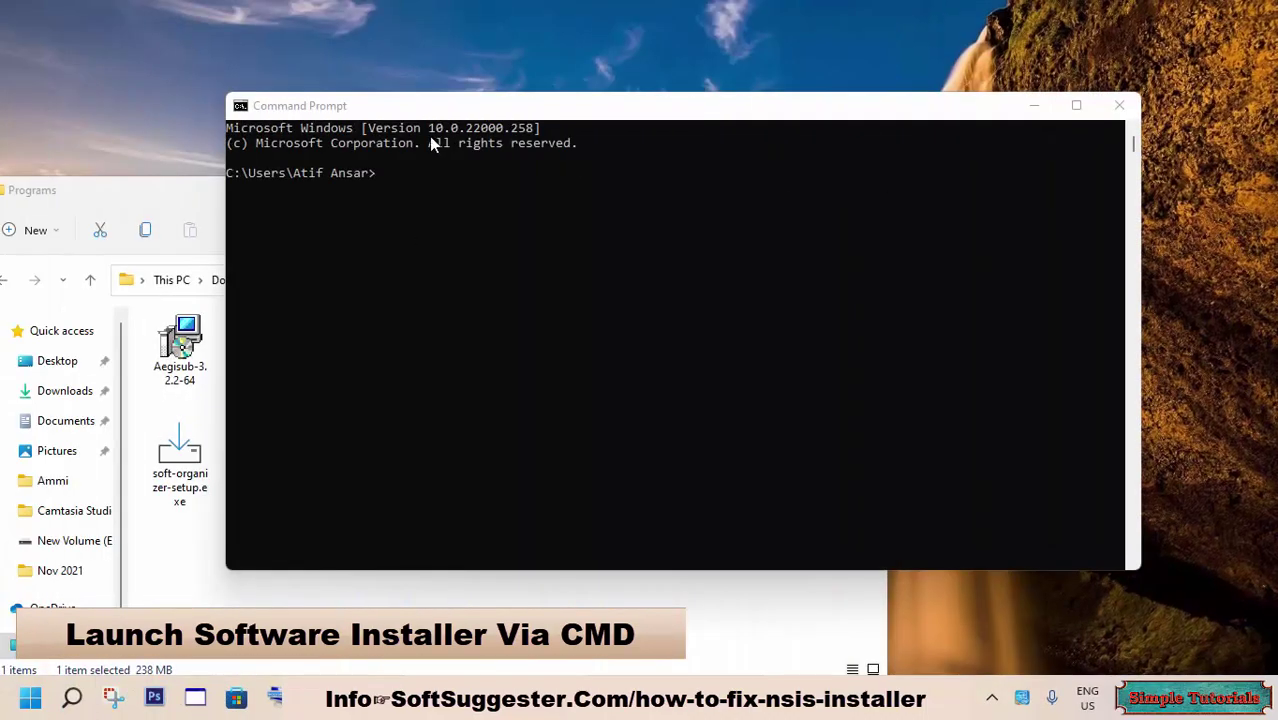
drag(180, 345, 398, 340)
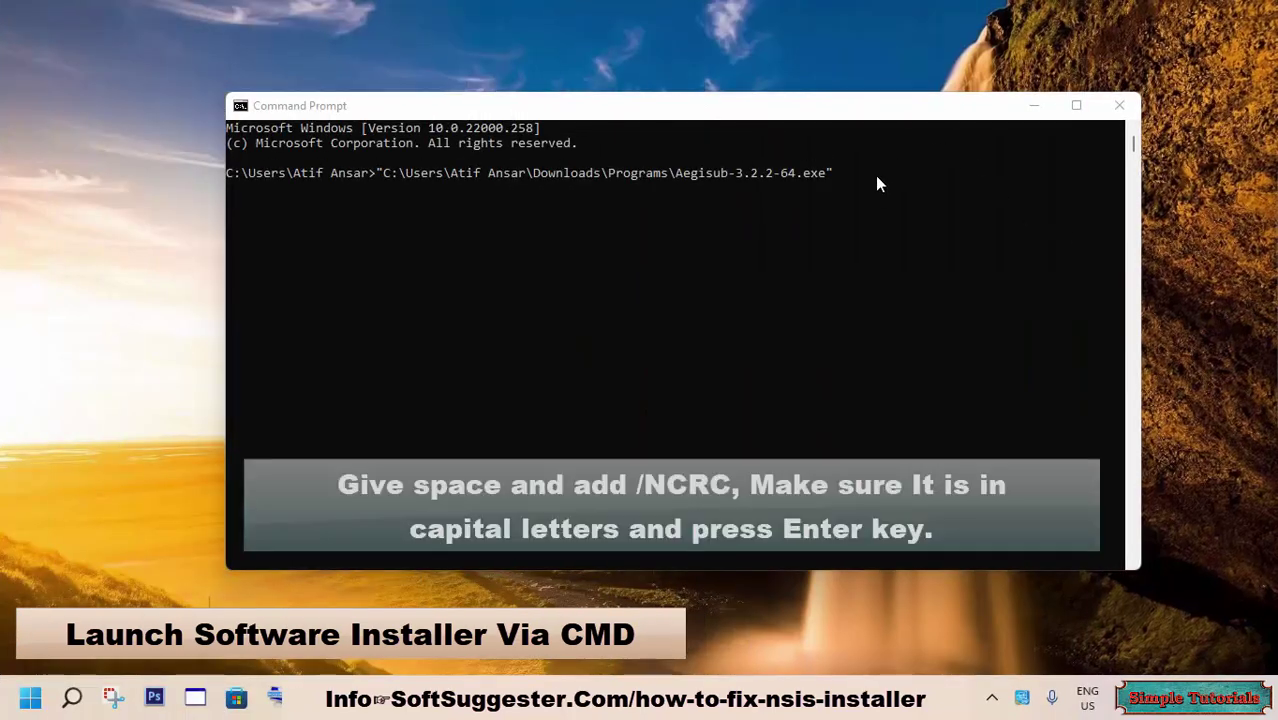
click(872, 191)
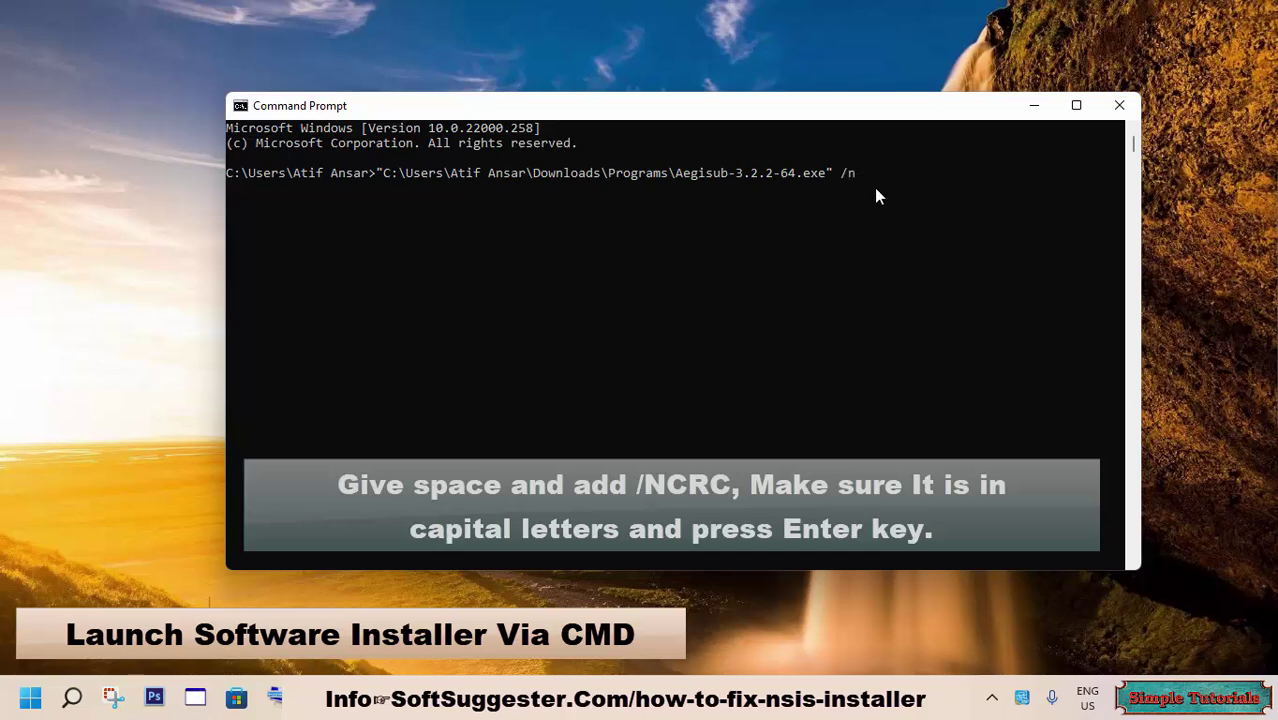
key(BackSpace)
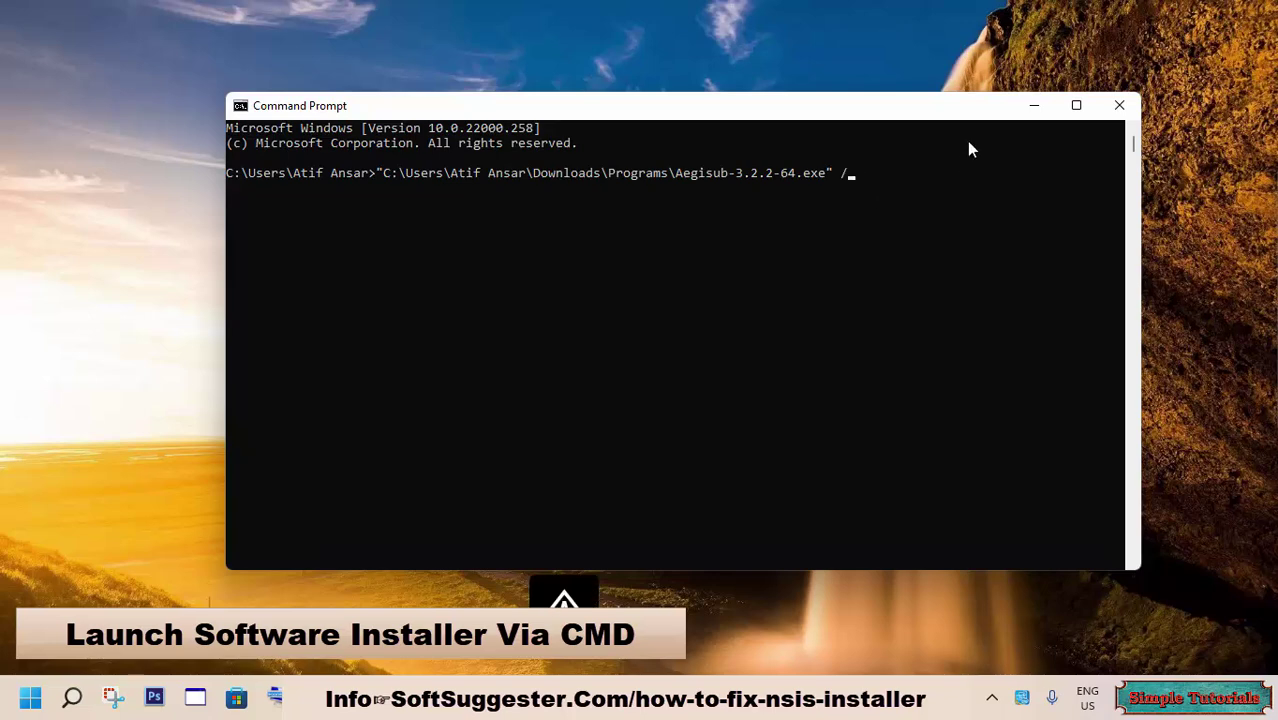
text(NCRC)
key(Return)
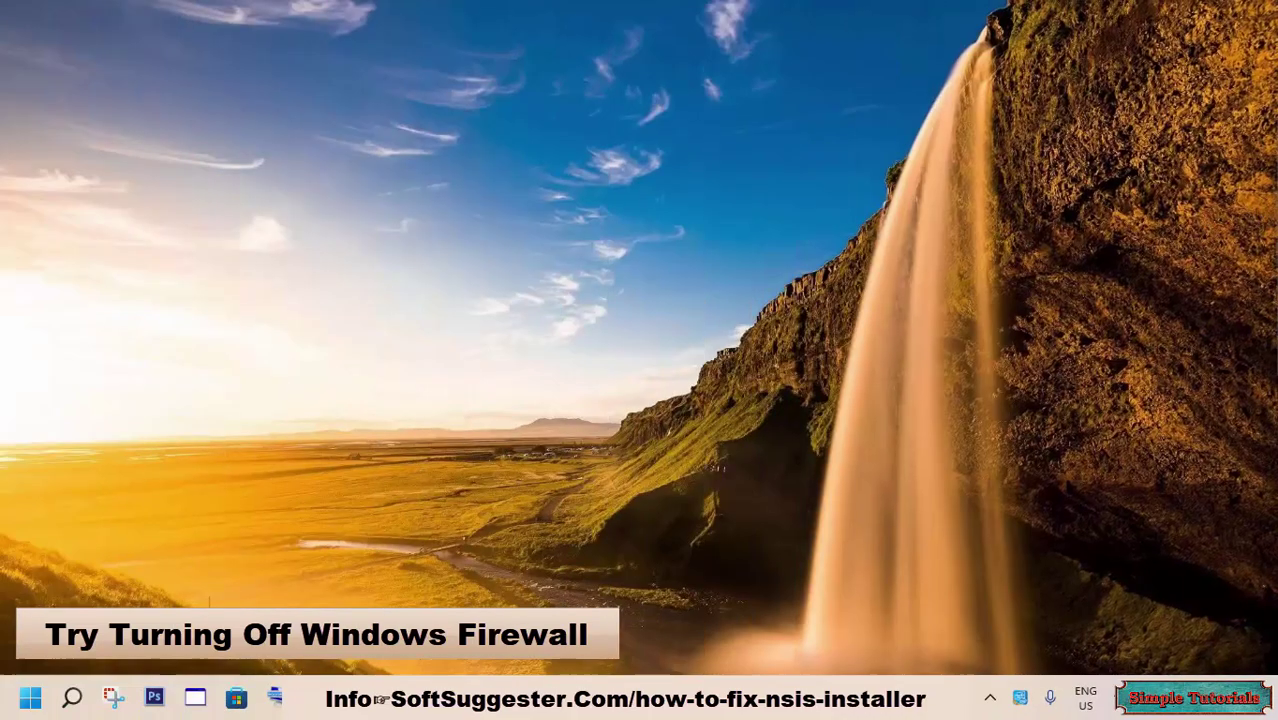
Step: Open Windows Defender Firewall and turn it off for both private and public networks
key(super)
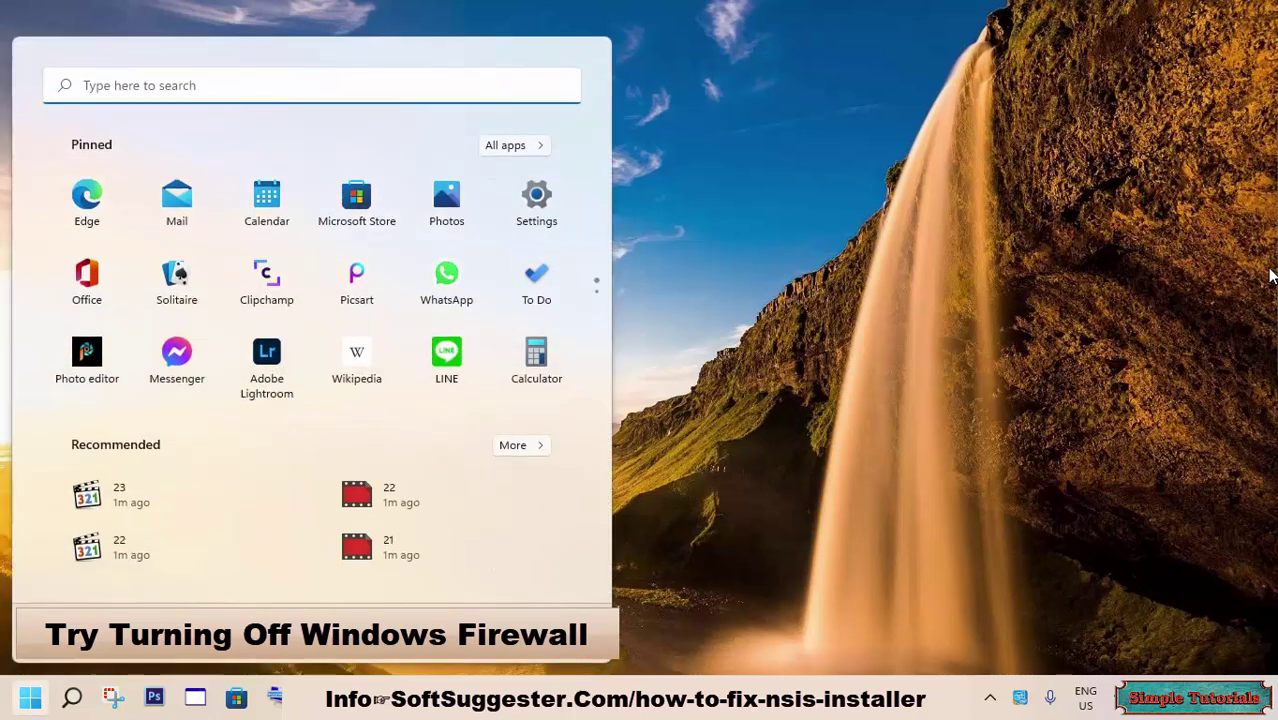
text(Windows Defender Firewall)
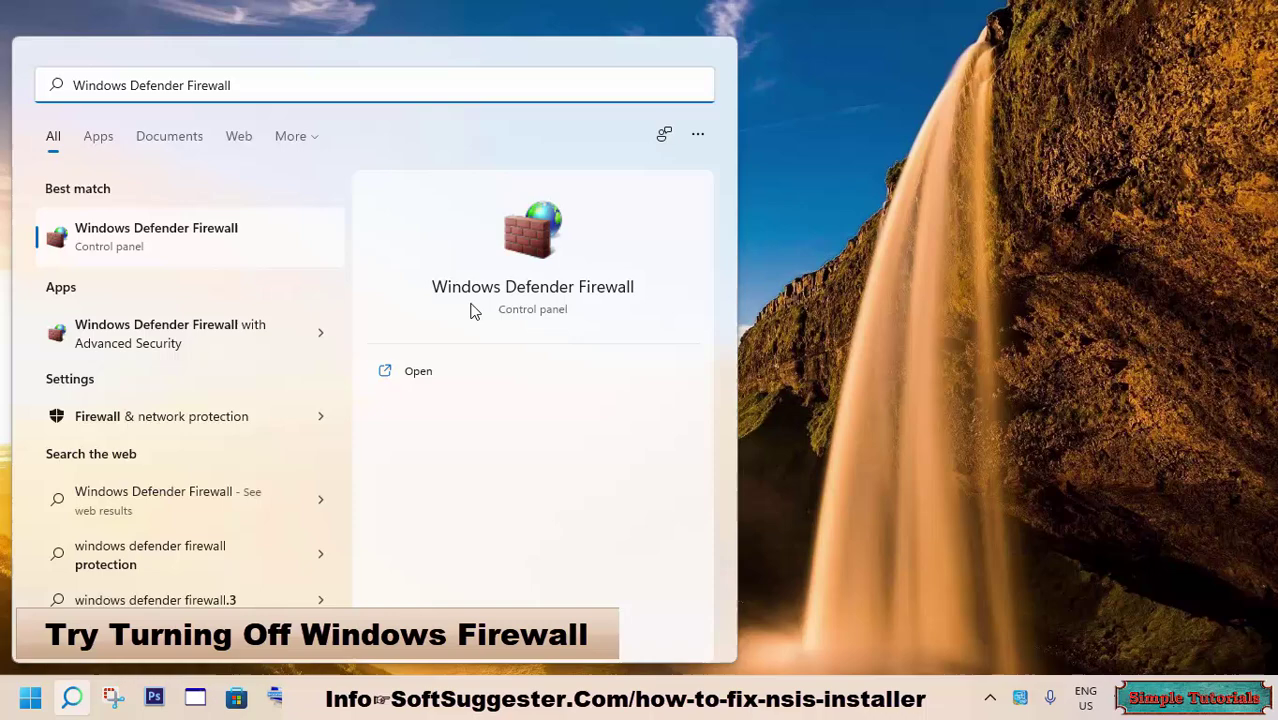
click(555, 305)
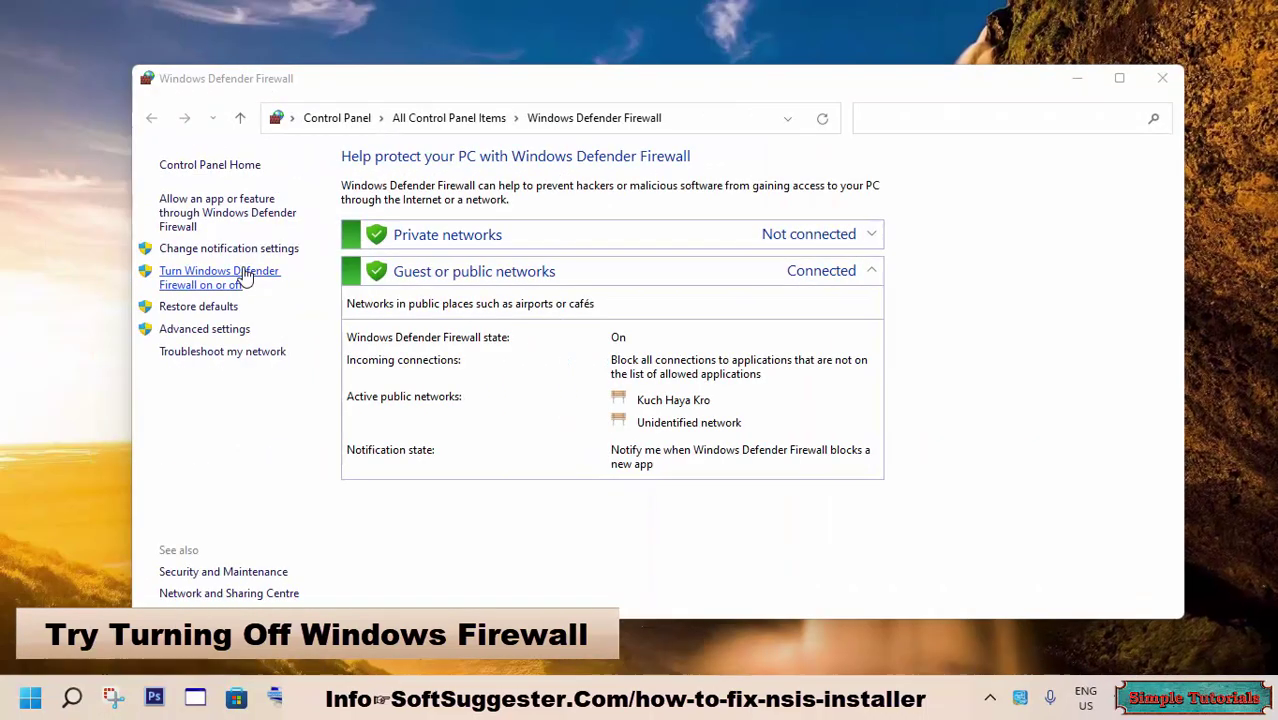
click(170, 290)
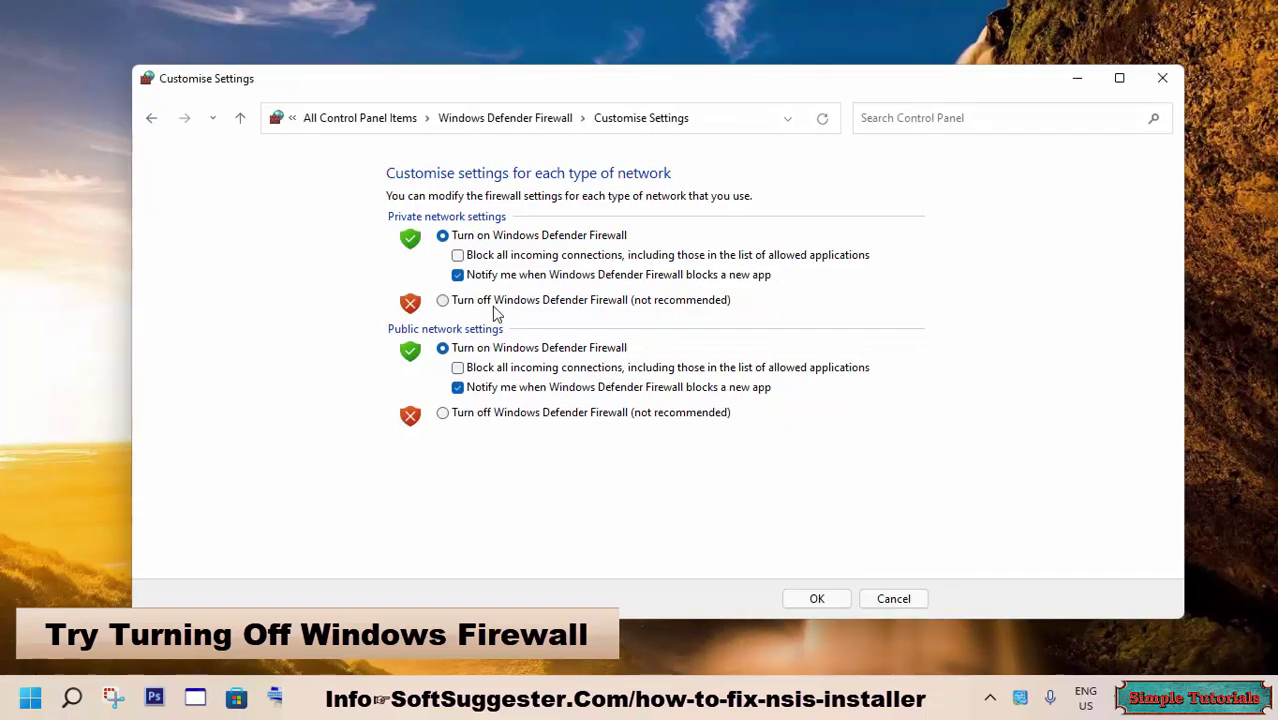
click(490, 304)
click(484, 413)
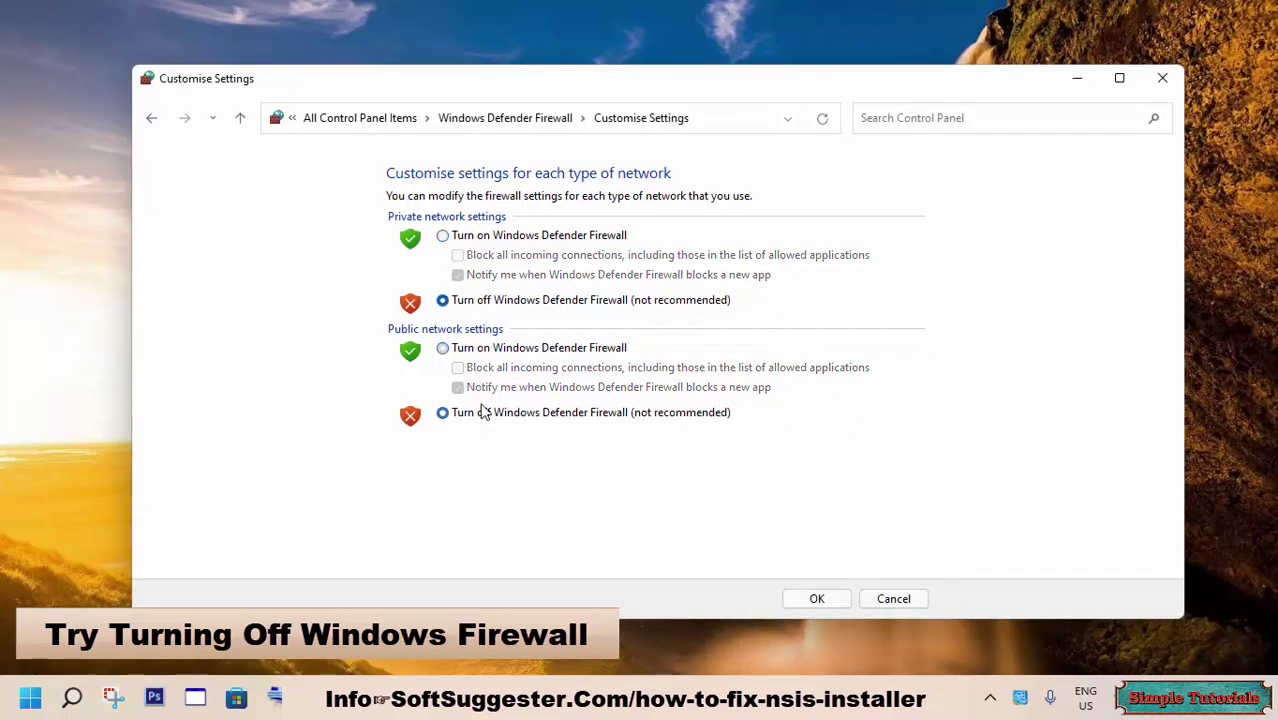
click(805, 605)
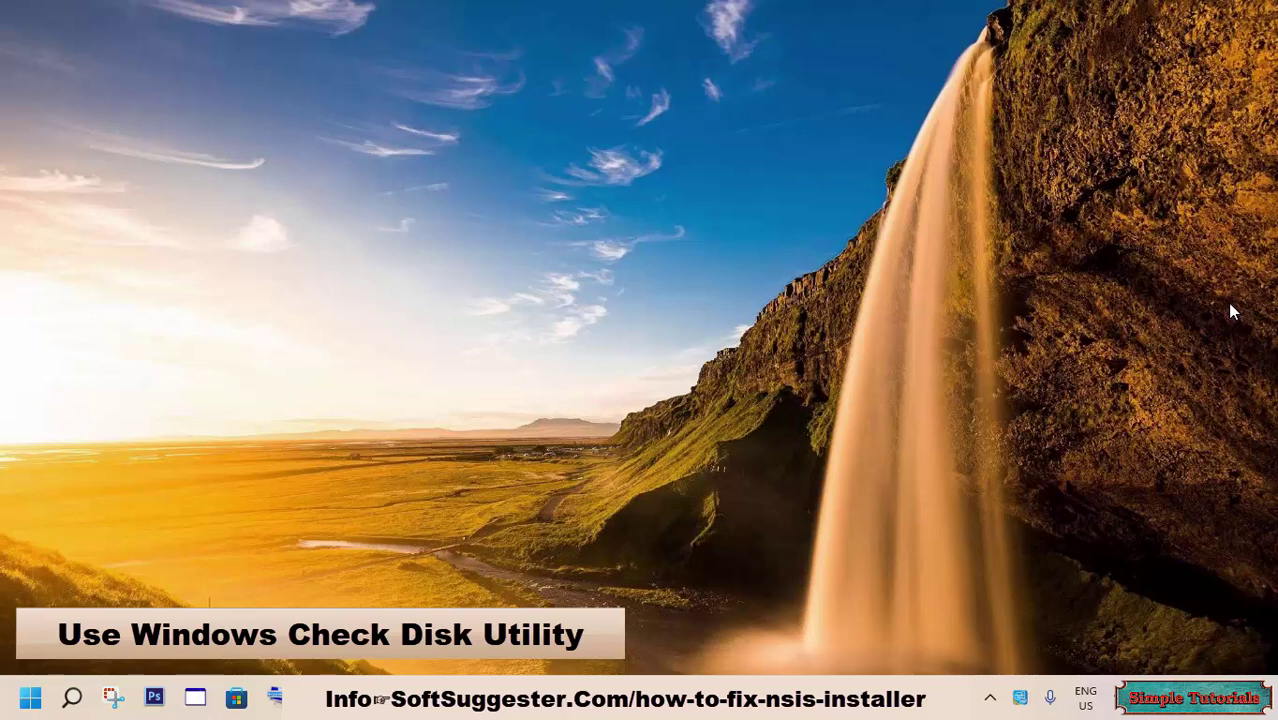
Step: Open Command Prompt as administrator and run the chkdsk command
key(super)
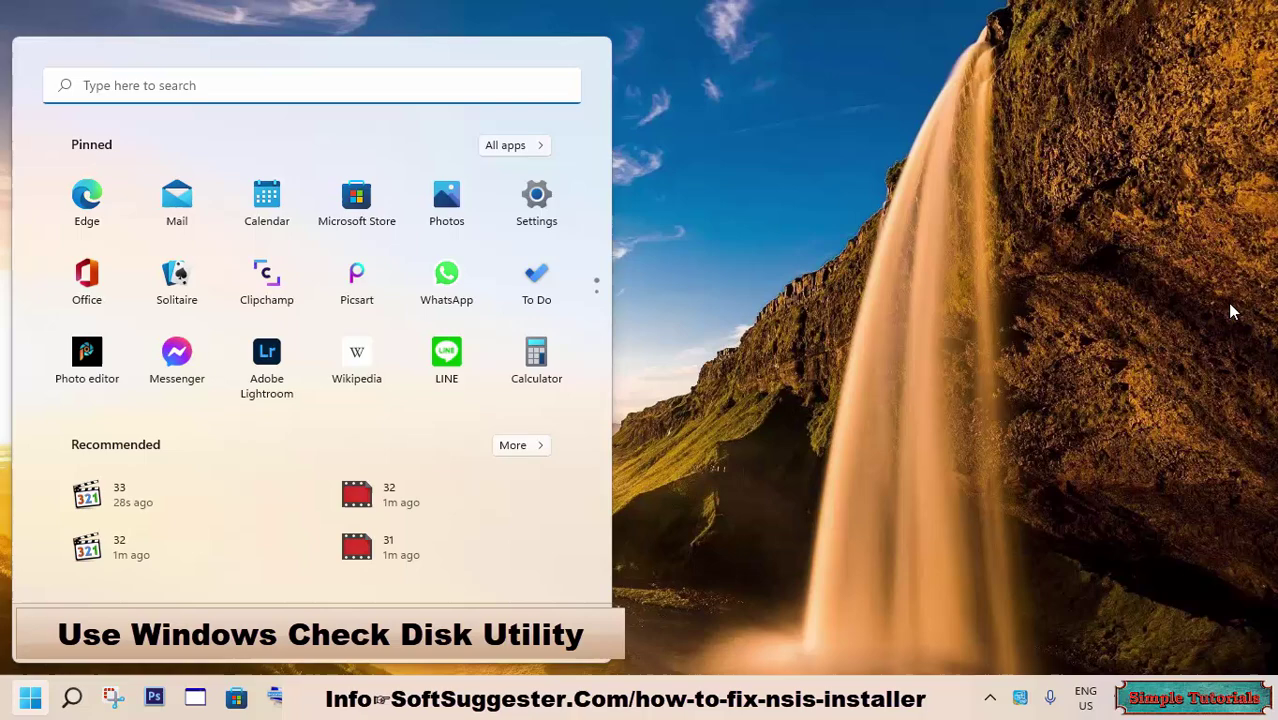
text(cmd)
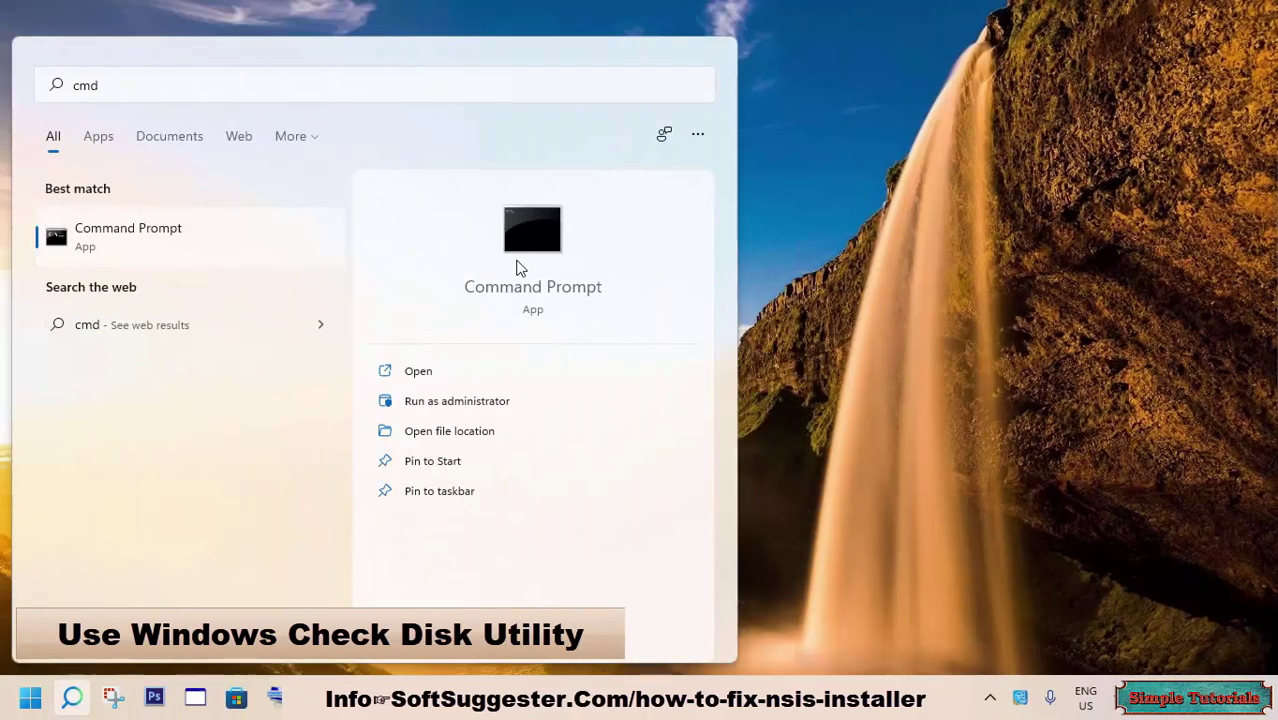
right_click(534, 342)
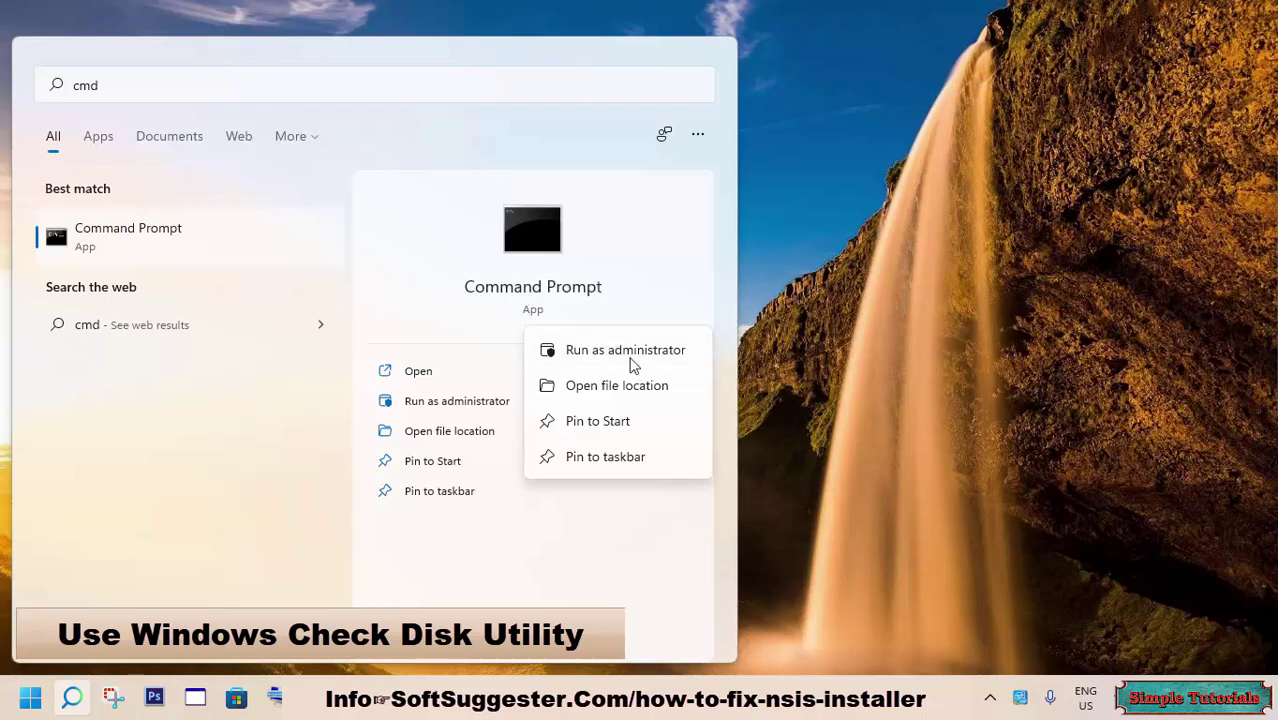
key(Escape)
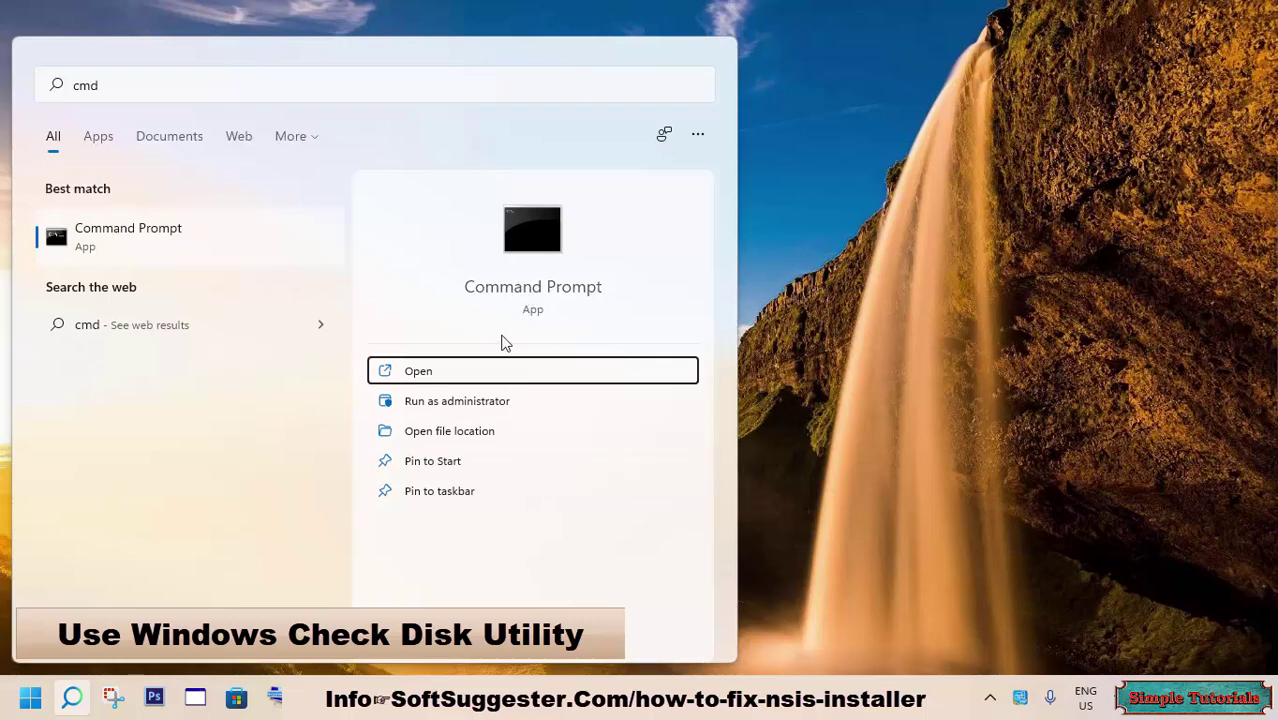
key(ctrl+shift+Return)
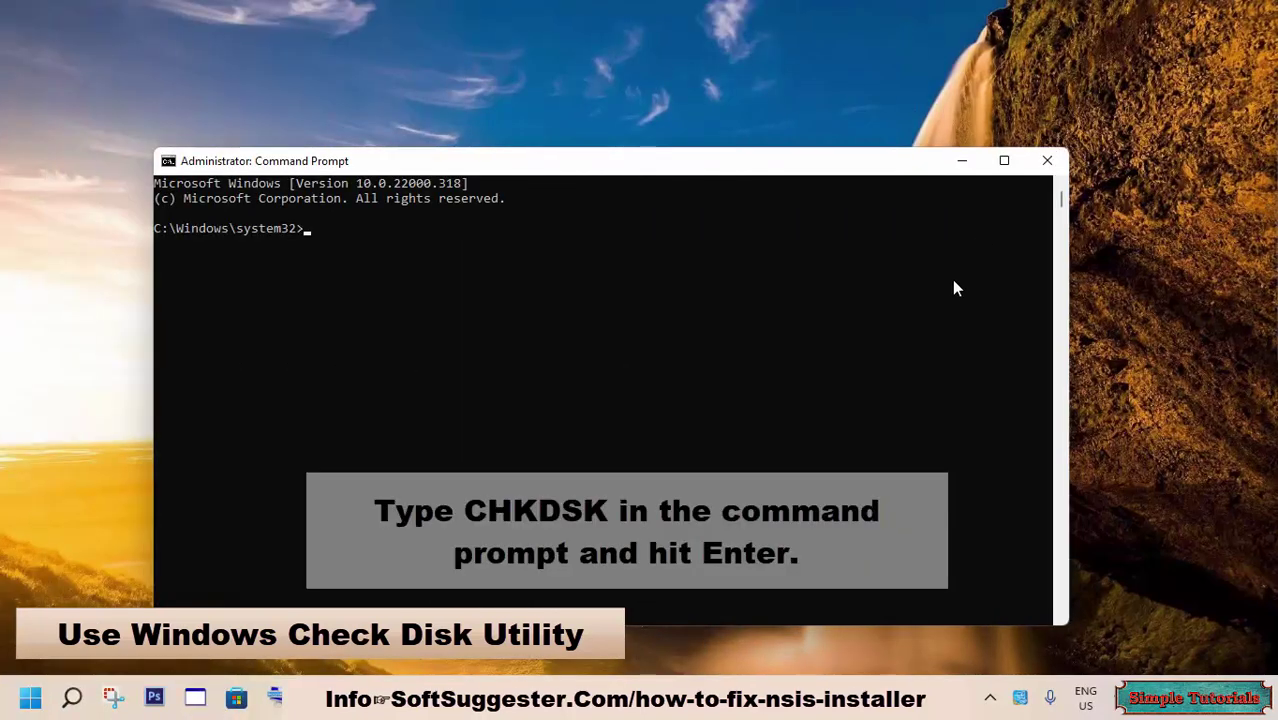
text(chkdsk)
key(Return)
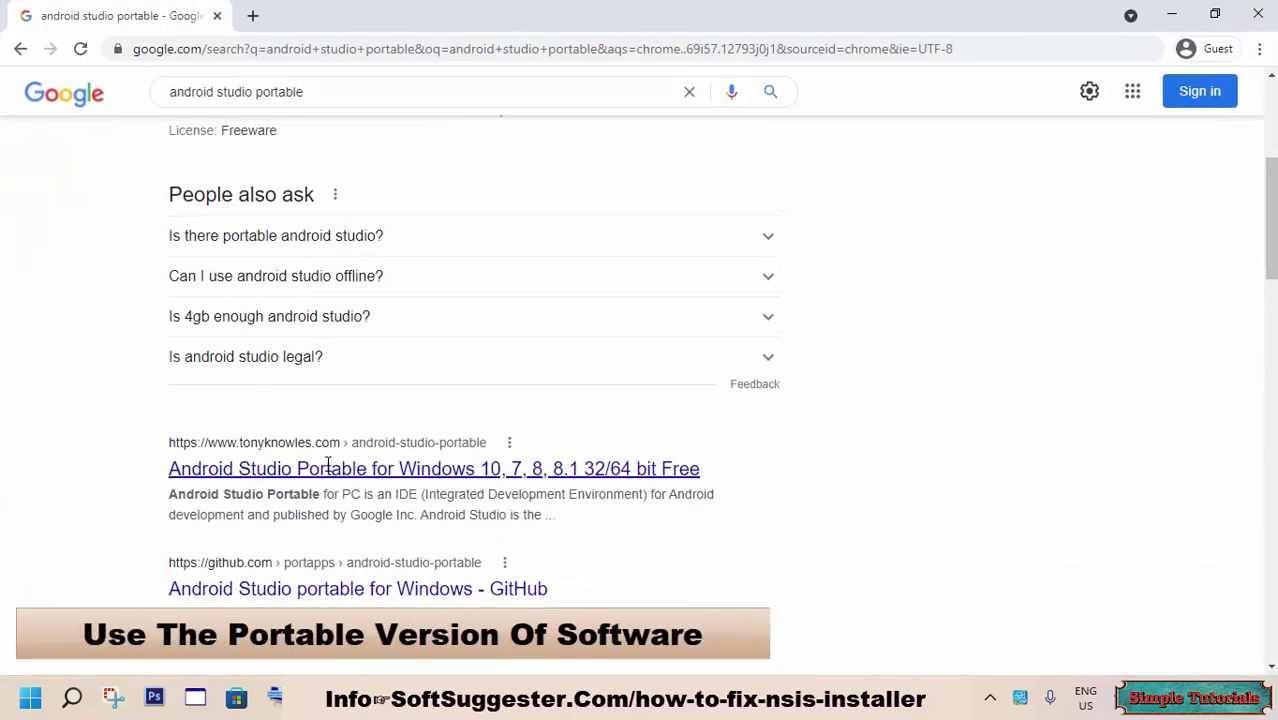
Step: Highlight the "Android Studio Portable for Windows 10, 7, 8, 8.1 32/64 bit Free" search result and minimise the browser window
drag(747, 448, 748, 463)
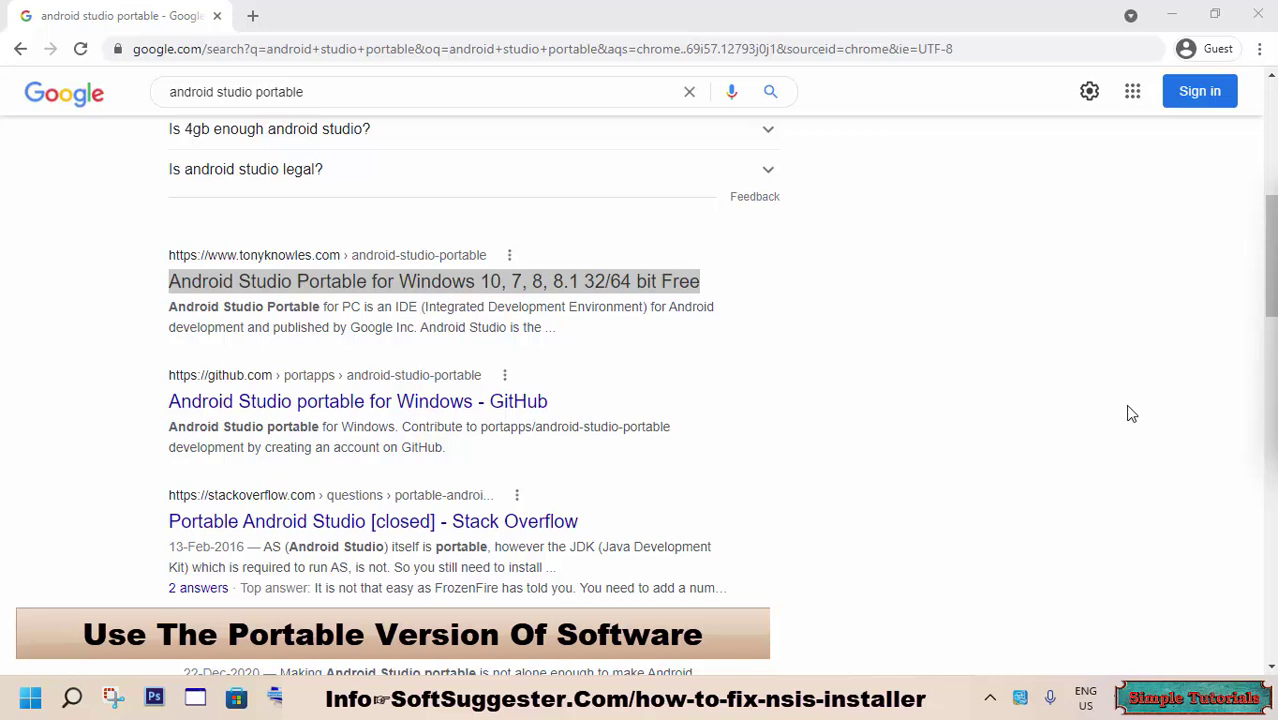
click(1176, 16)
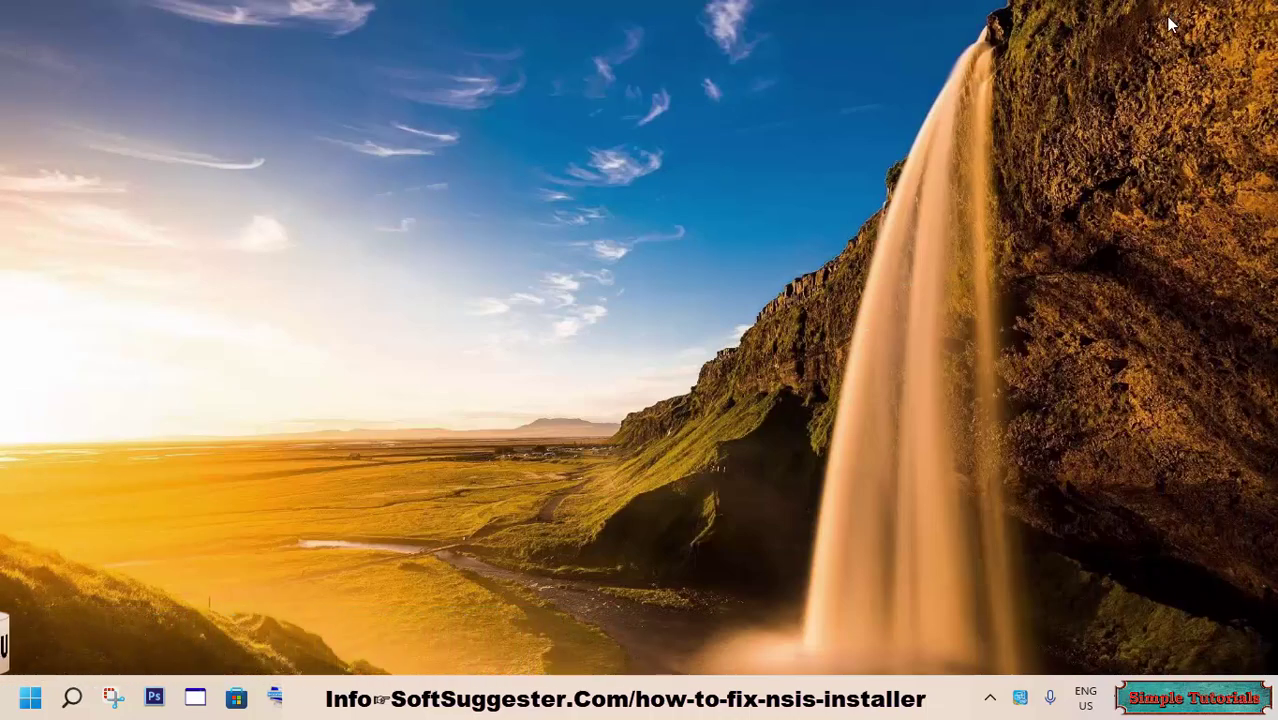